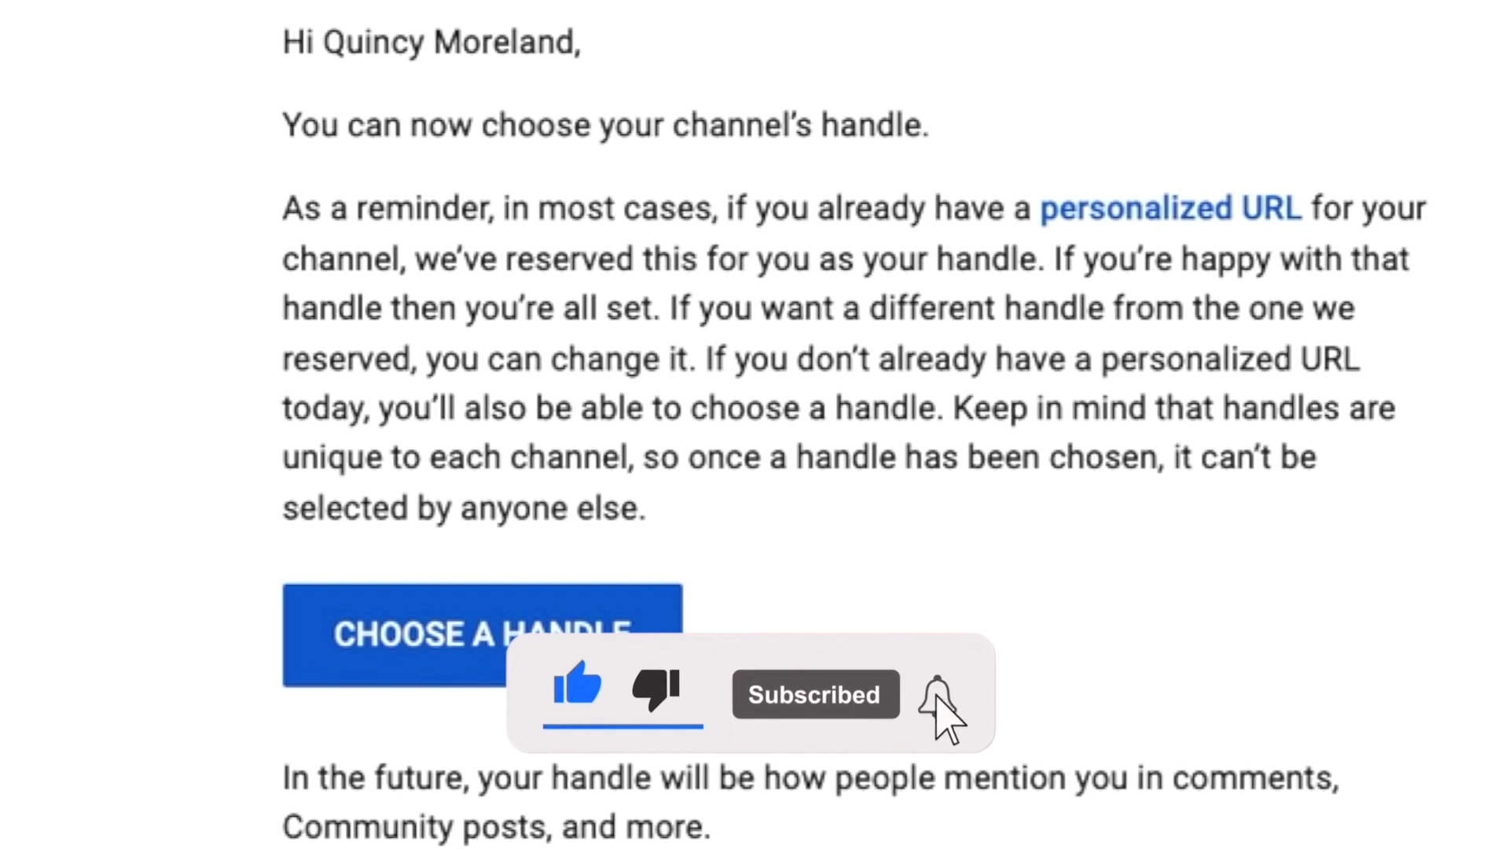
- From the YouTube email, open the handle page and bring up the handle-change options
{"action": "left_click", "coordinate": [513, 650]}
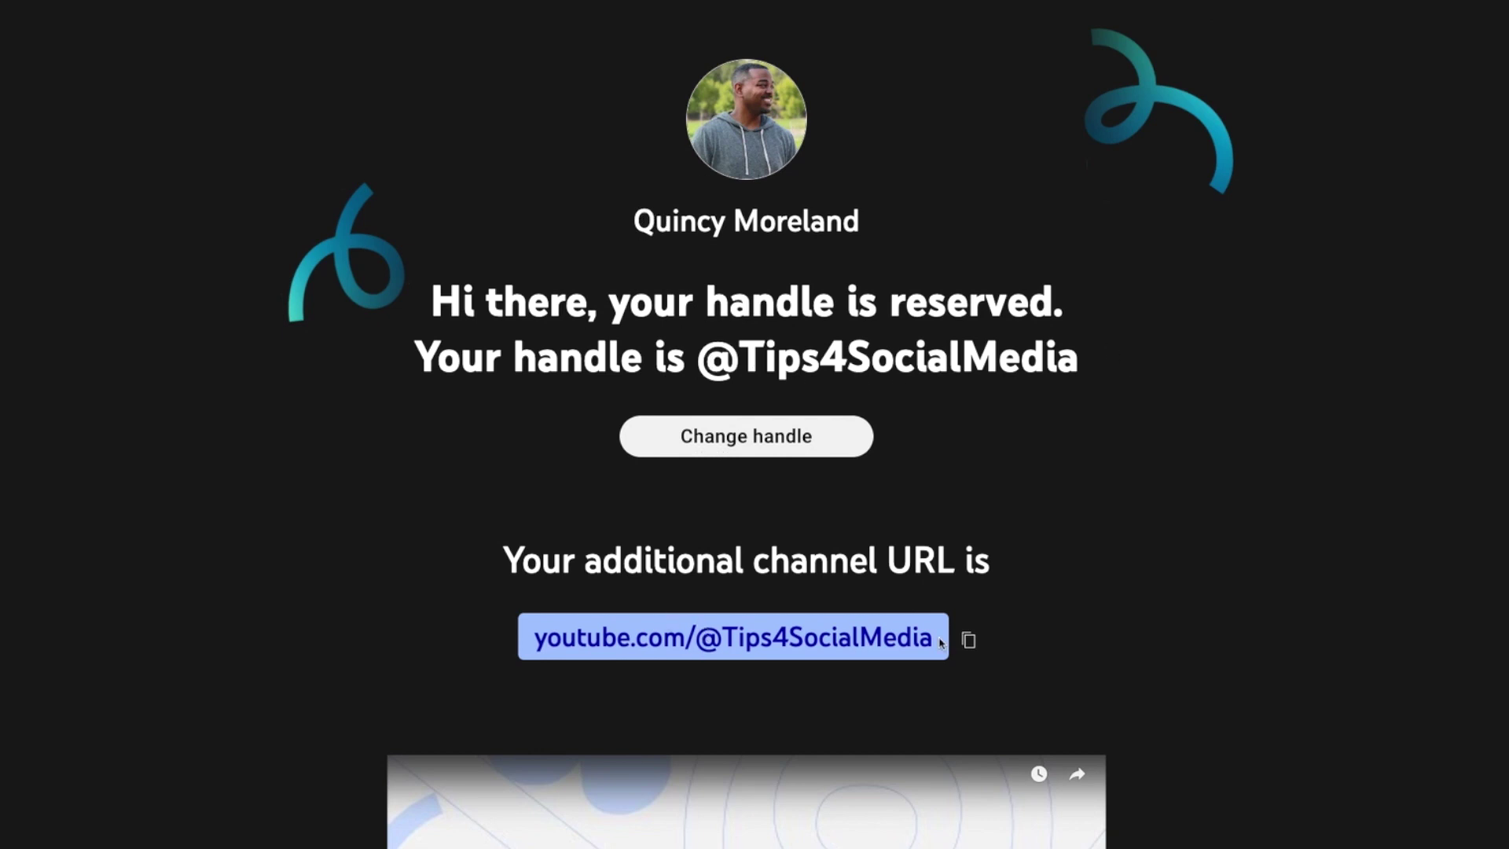
{"action": "left_click", "coordinate": [779, 438]}
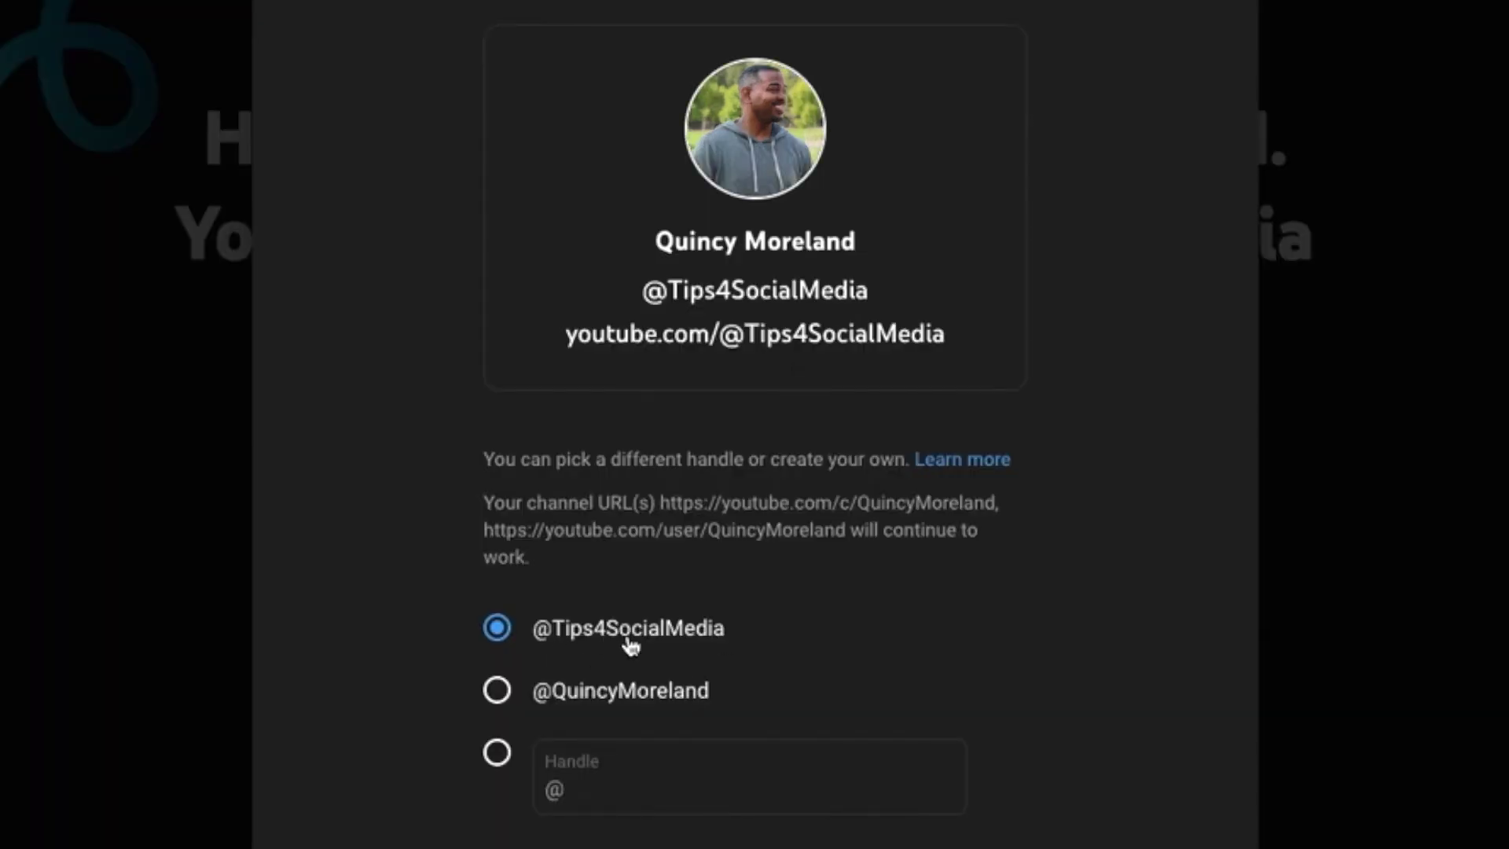
- Pick the custom handle option and enter socialmediatips, which is reported as taken
{"action": "left_click", "coordinate": [601, 788]}
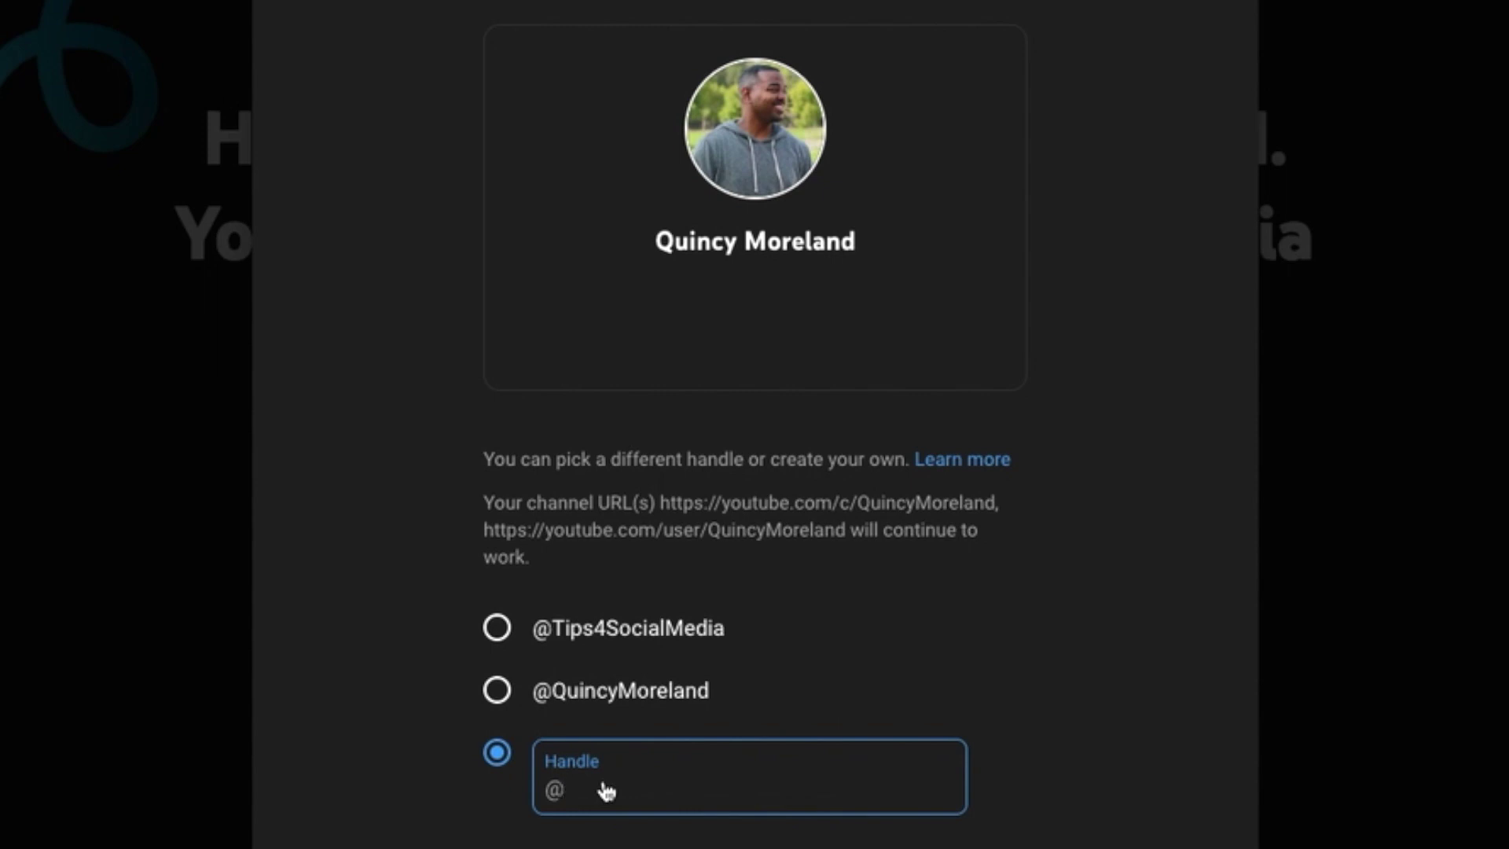
{"action": "type", "text": "socialmediatips"}
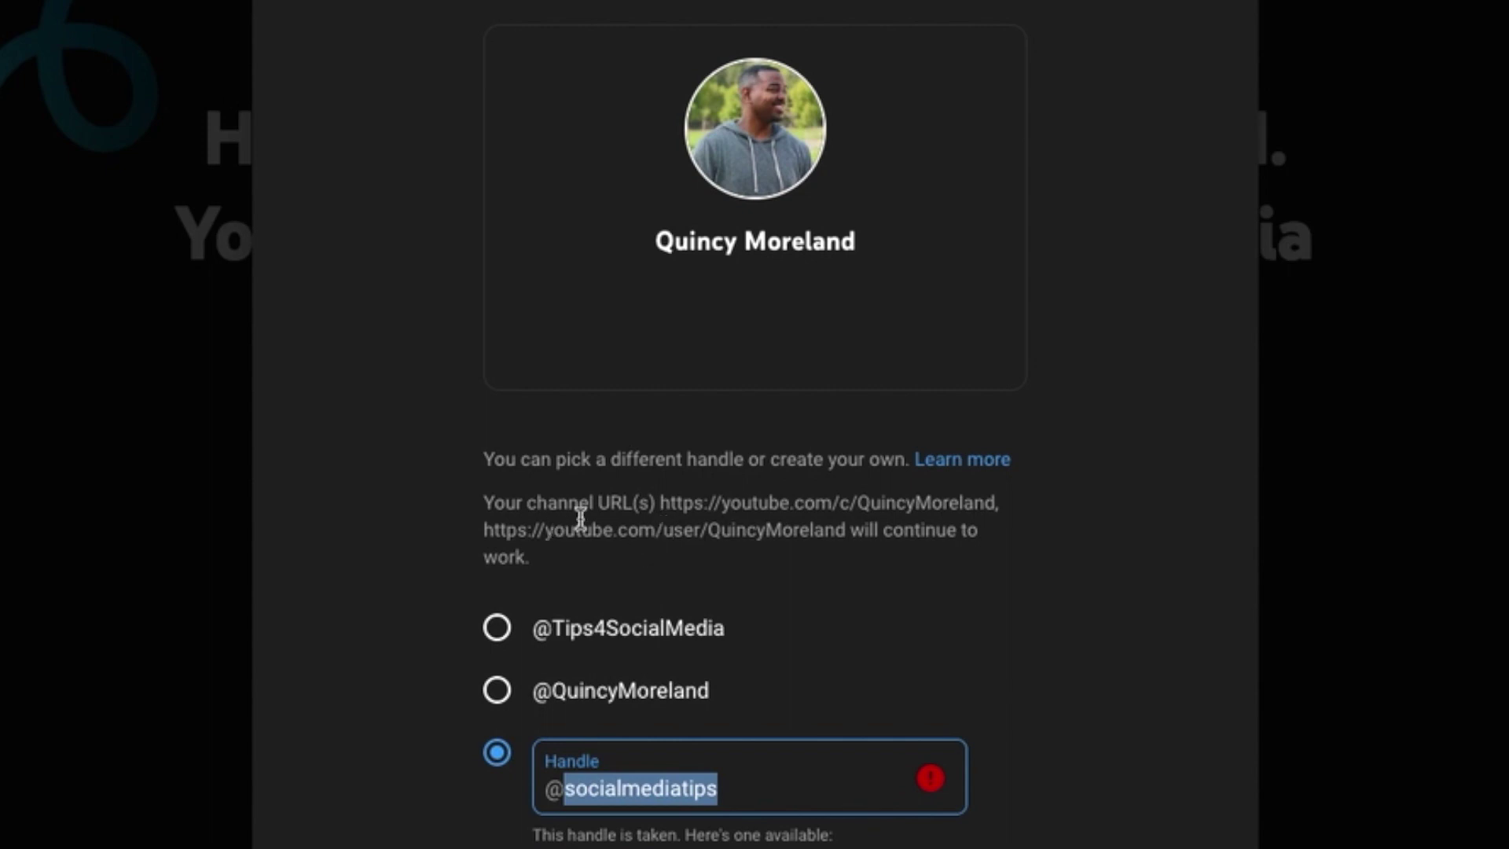
- Copy Tips4SocialMedia into the custom handle field and confirm it as the channel handle
{"action": "left_click_drag", "start_coordinate": [662, 503], "coordinate": [990, 509]}
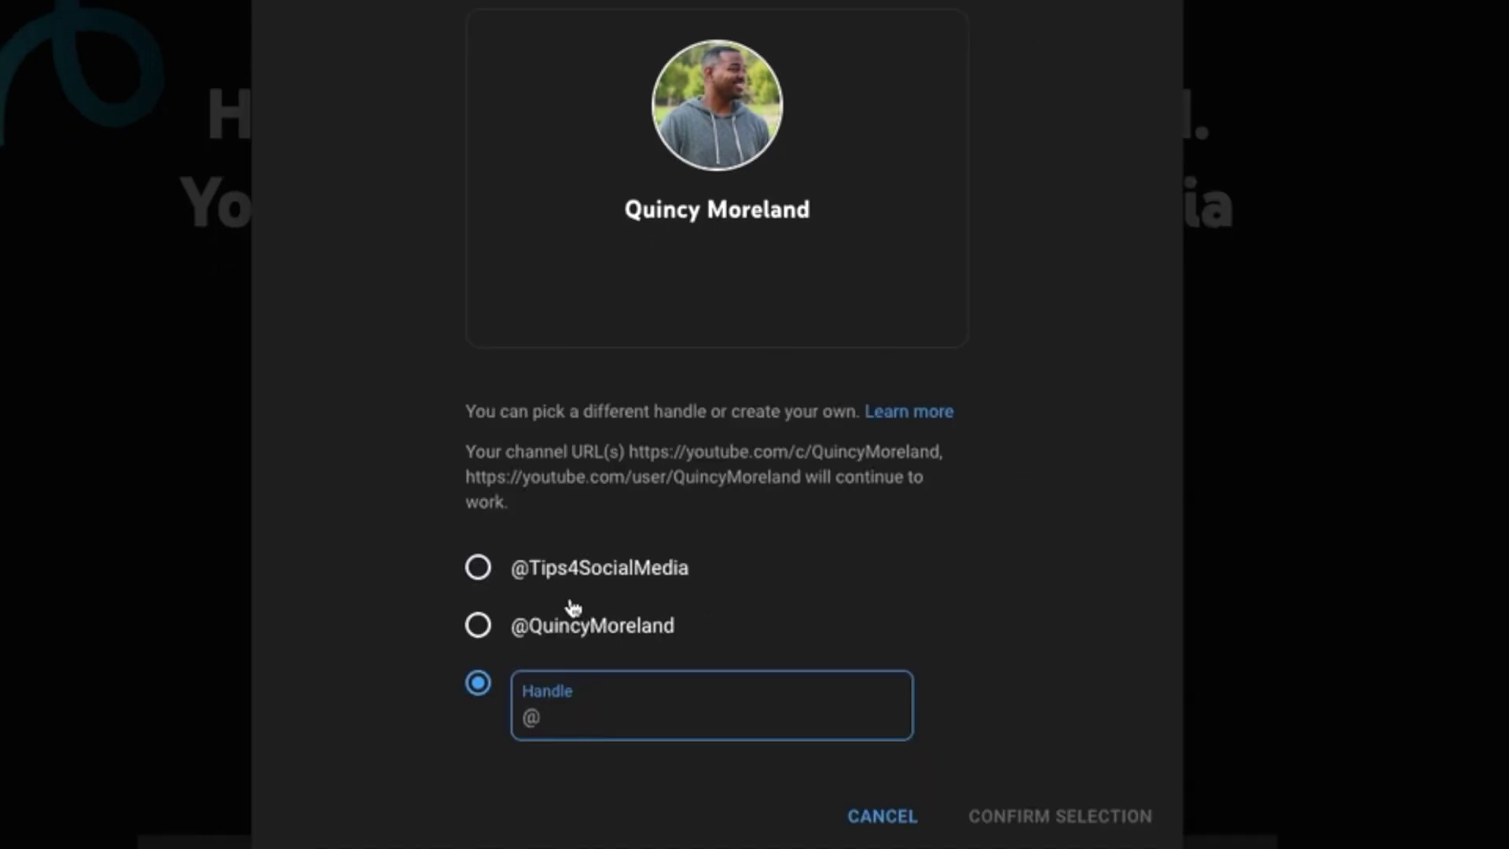
{"action": "left_click_drag", "start_coordinate": [700, 570], "coordinate": [528, 567]}
{"action": "key", "text": "ctrl+c"}
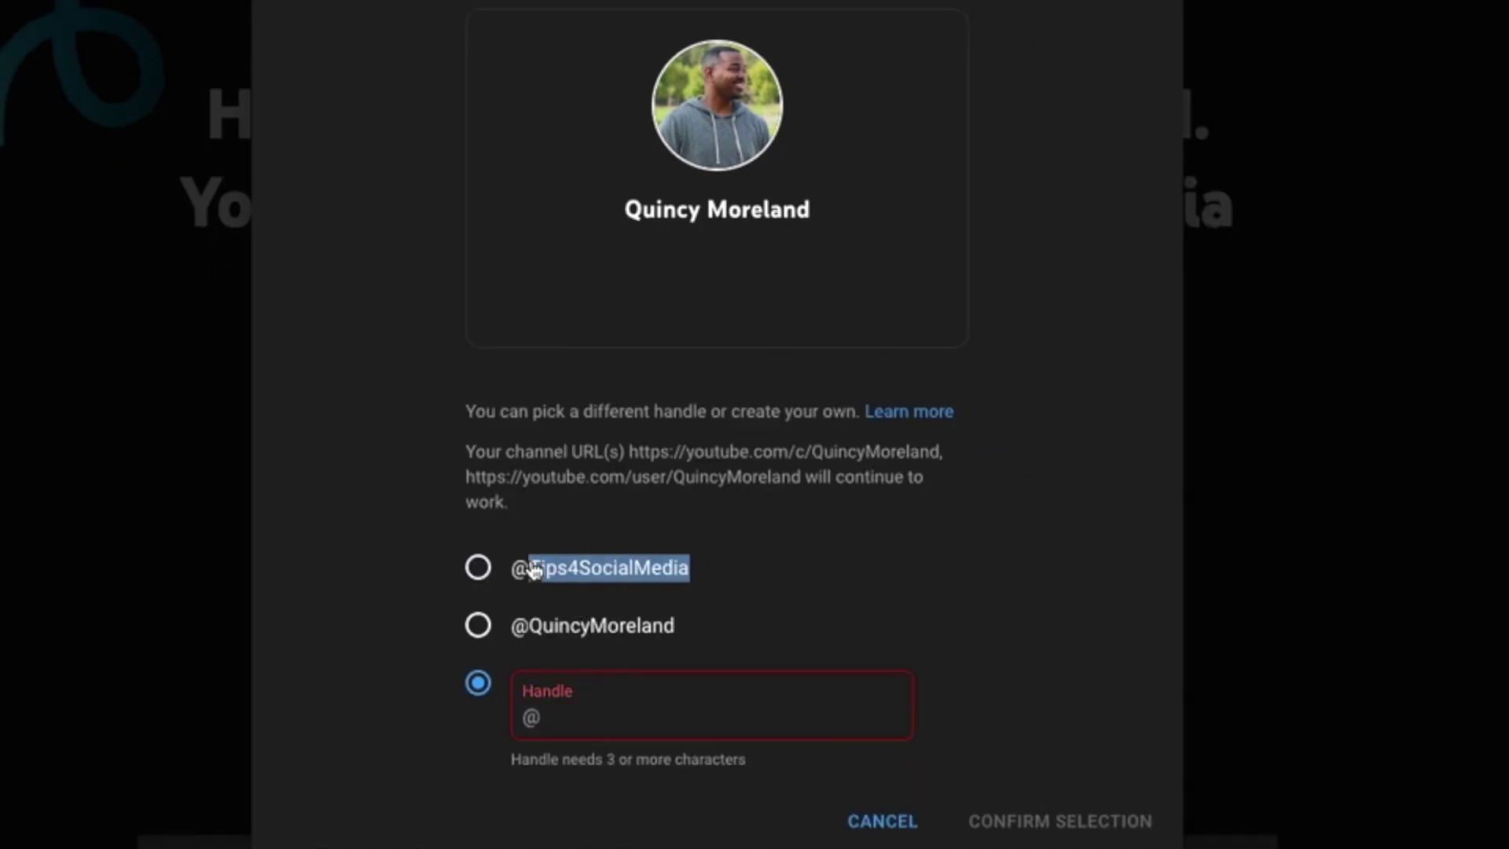
{"action": "left_click", "coordinate": [635, 728]}
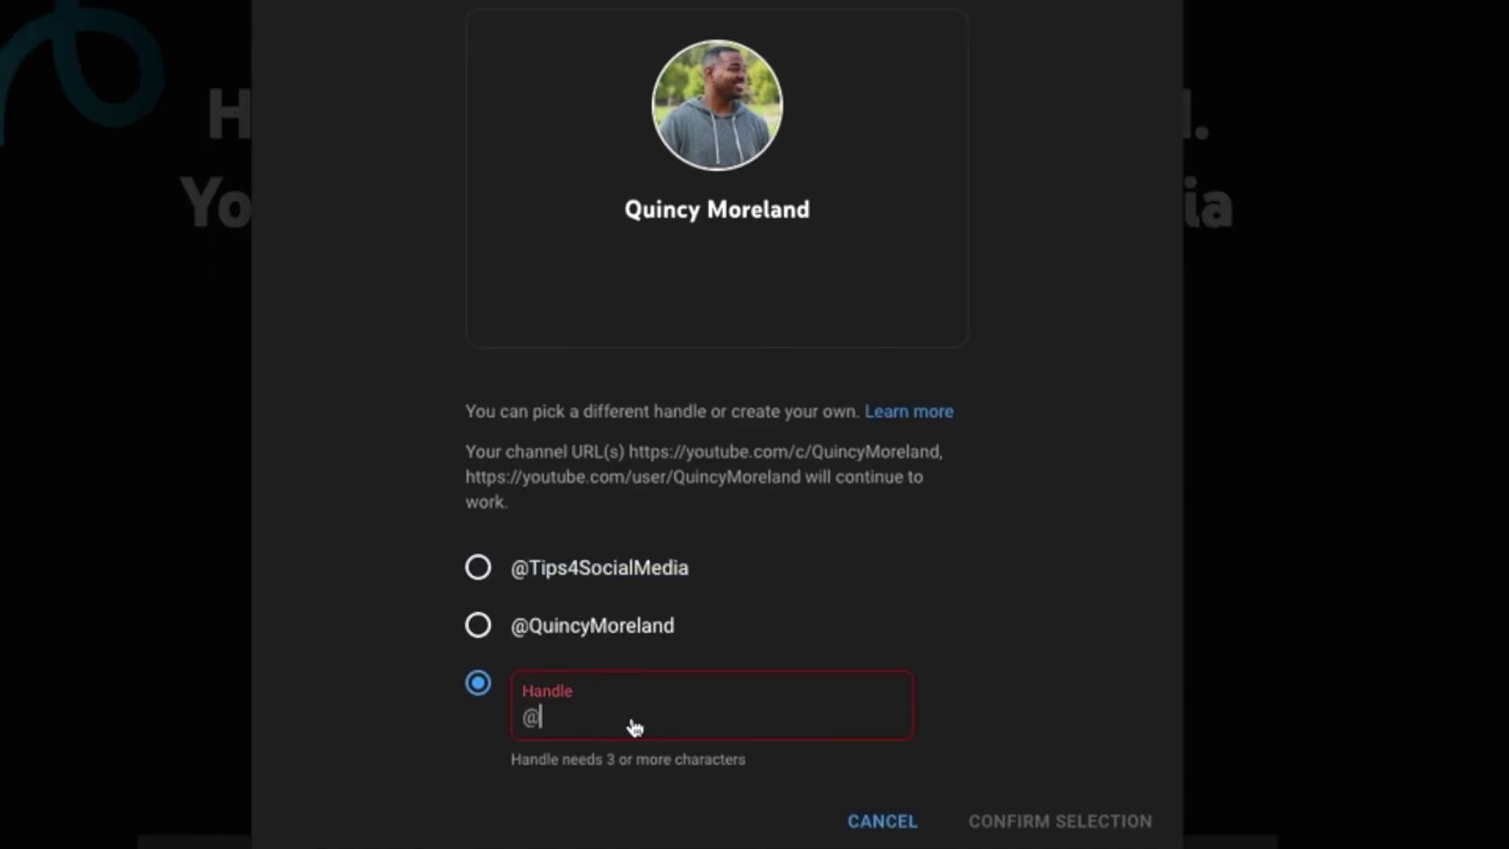
{"action": "key", "text": "ctrl+v"}
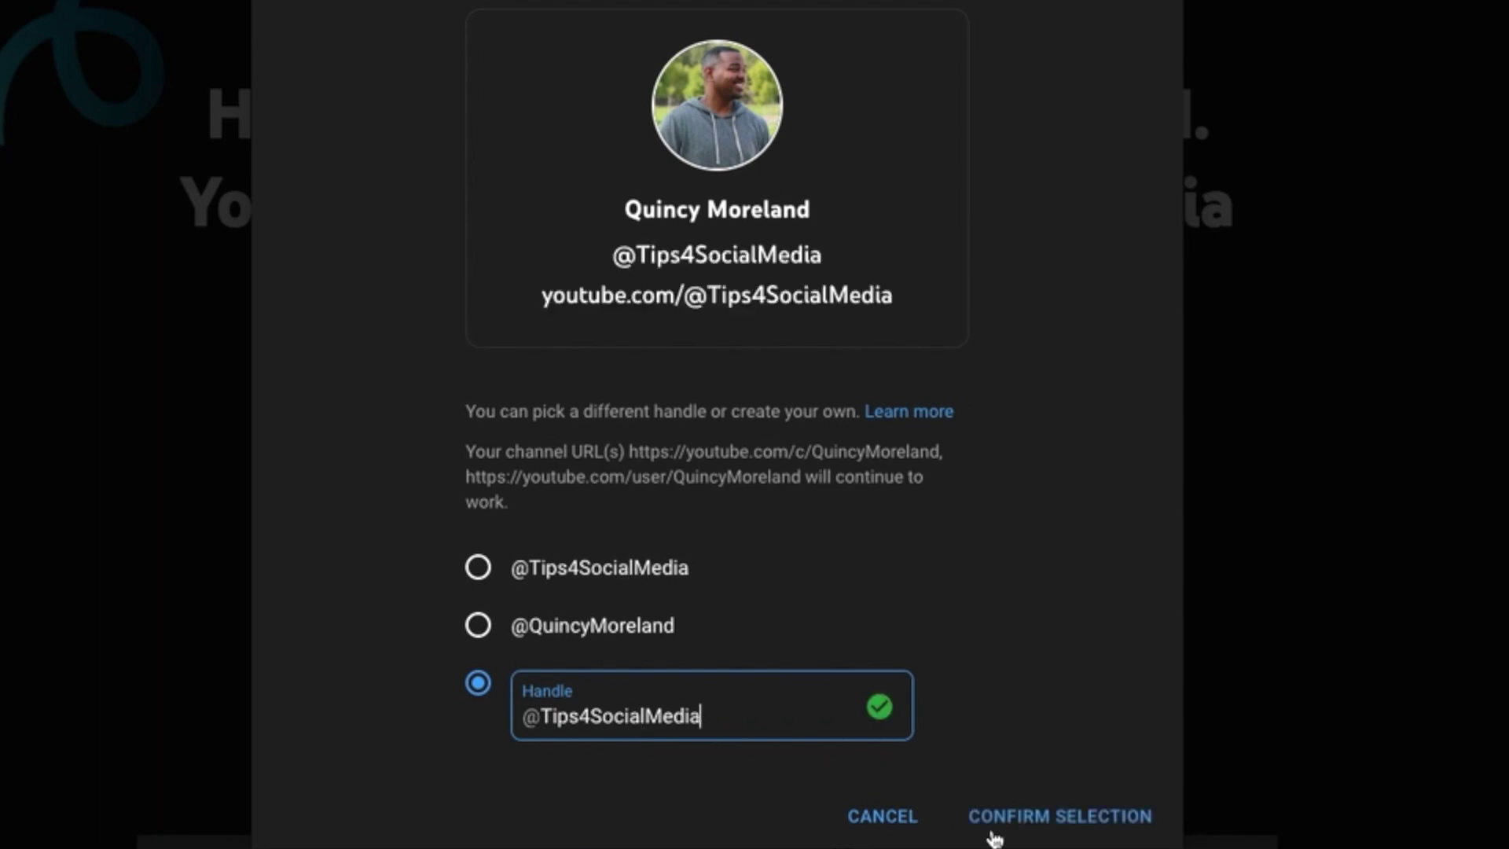
{"action": "left_click", "coordinate": [1022, 818]}
{"action": "triple_click", "coordinate": [712, 398]}
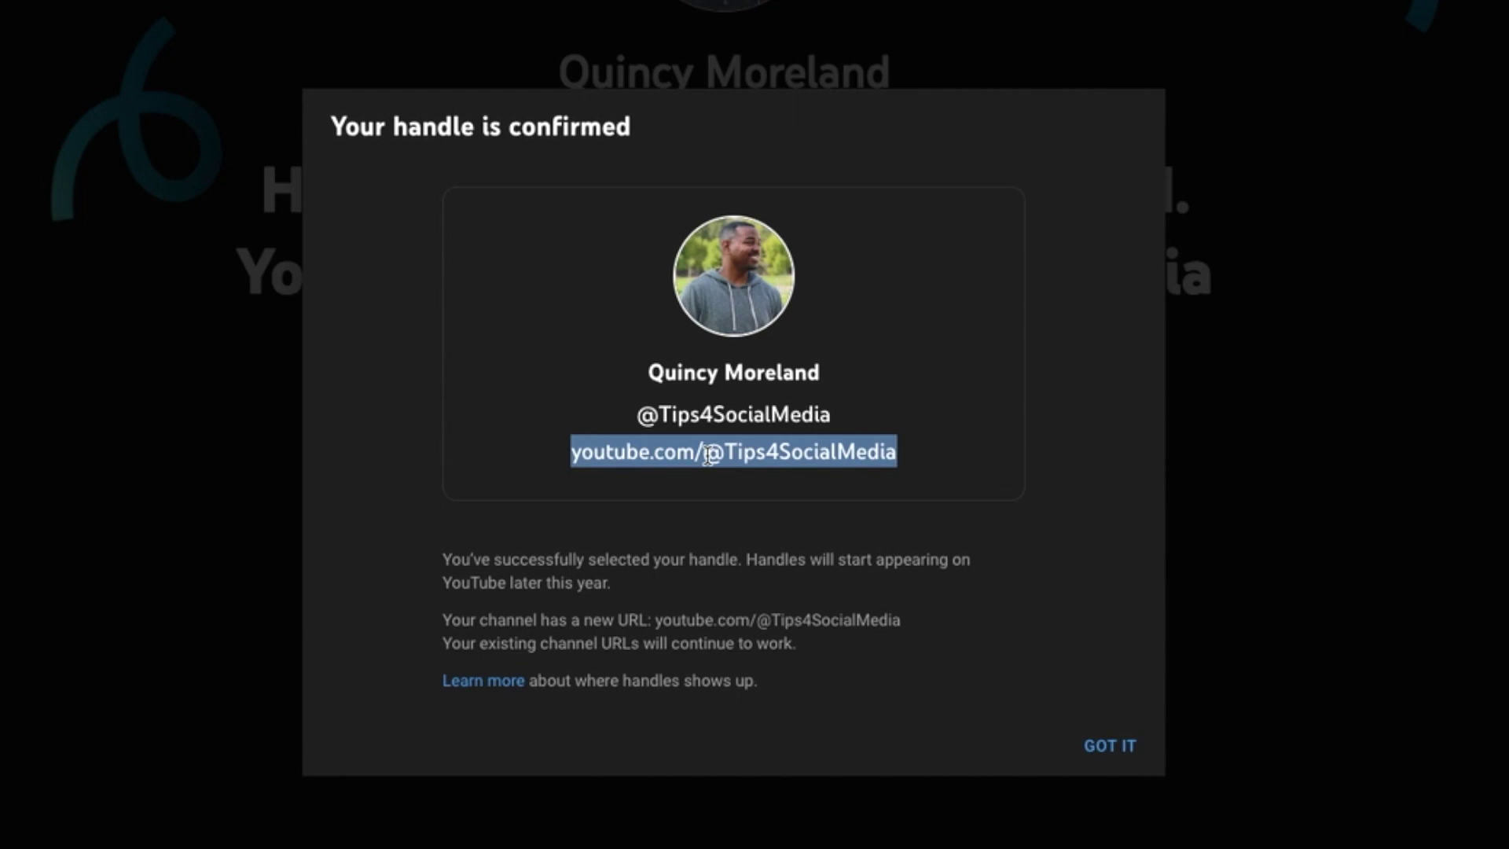
{"action": "left_click_drag", "start_coordinate": [637, 415], "coordinate": [833, 420]}
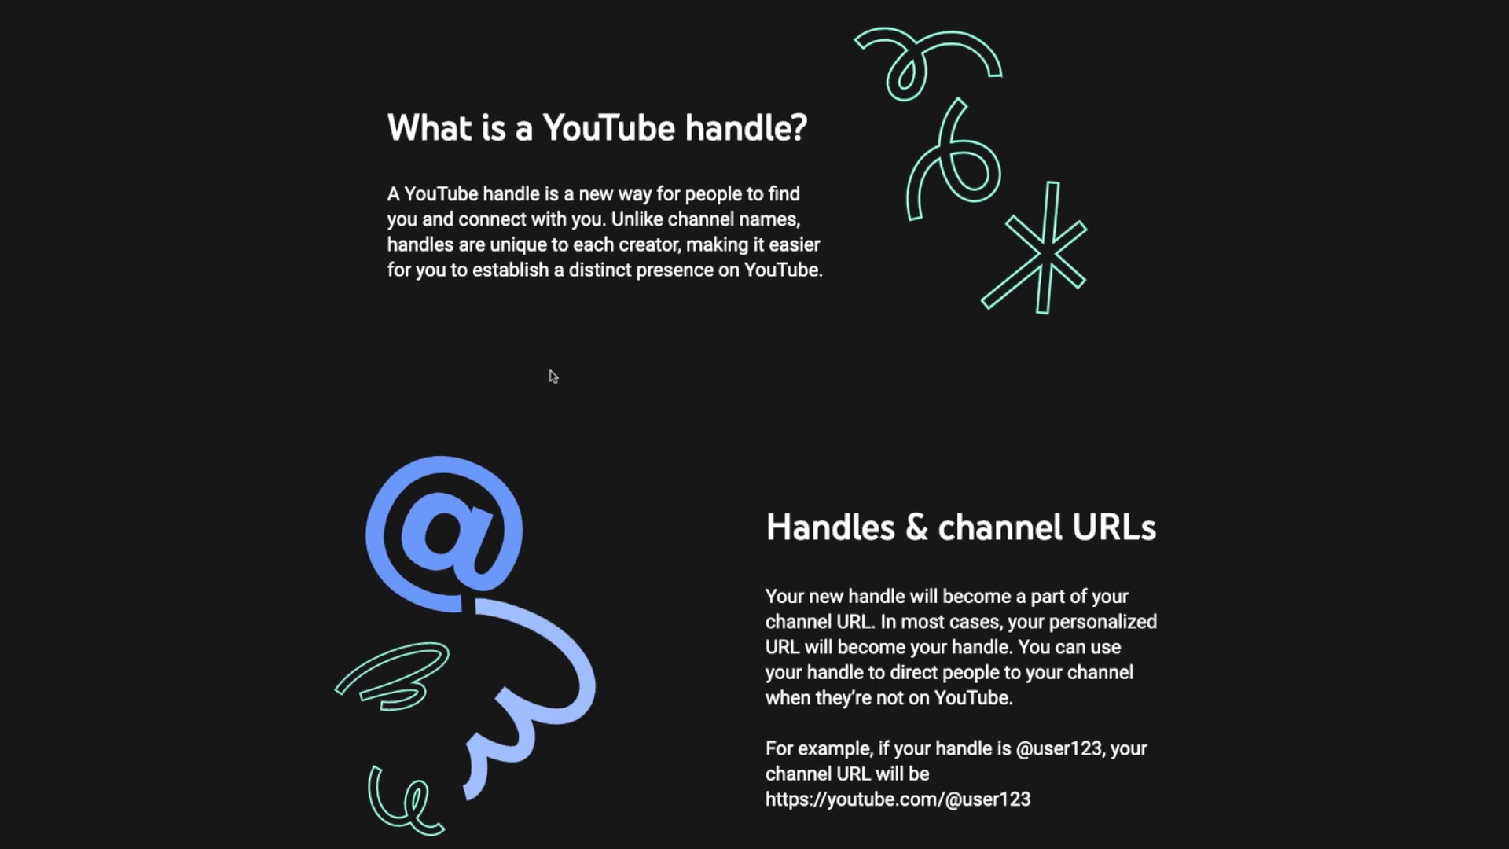
{"action": "scroll", "coordinate": [554, 377], "scroll_direction": "down", "scroll_amount": 10}
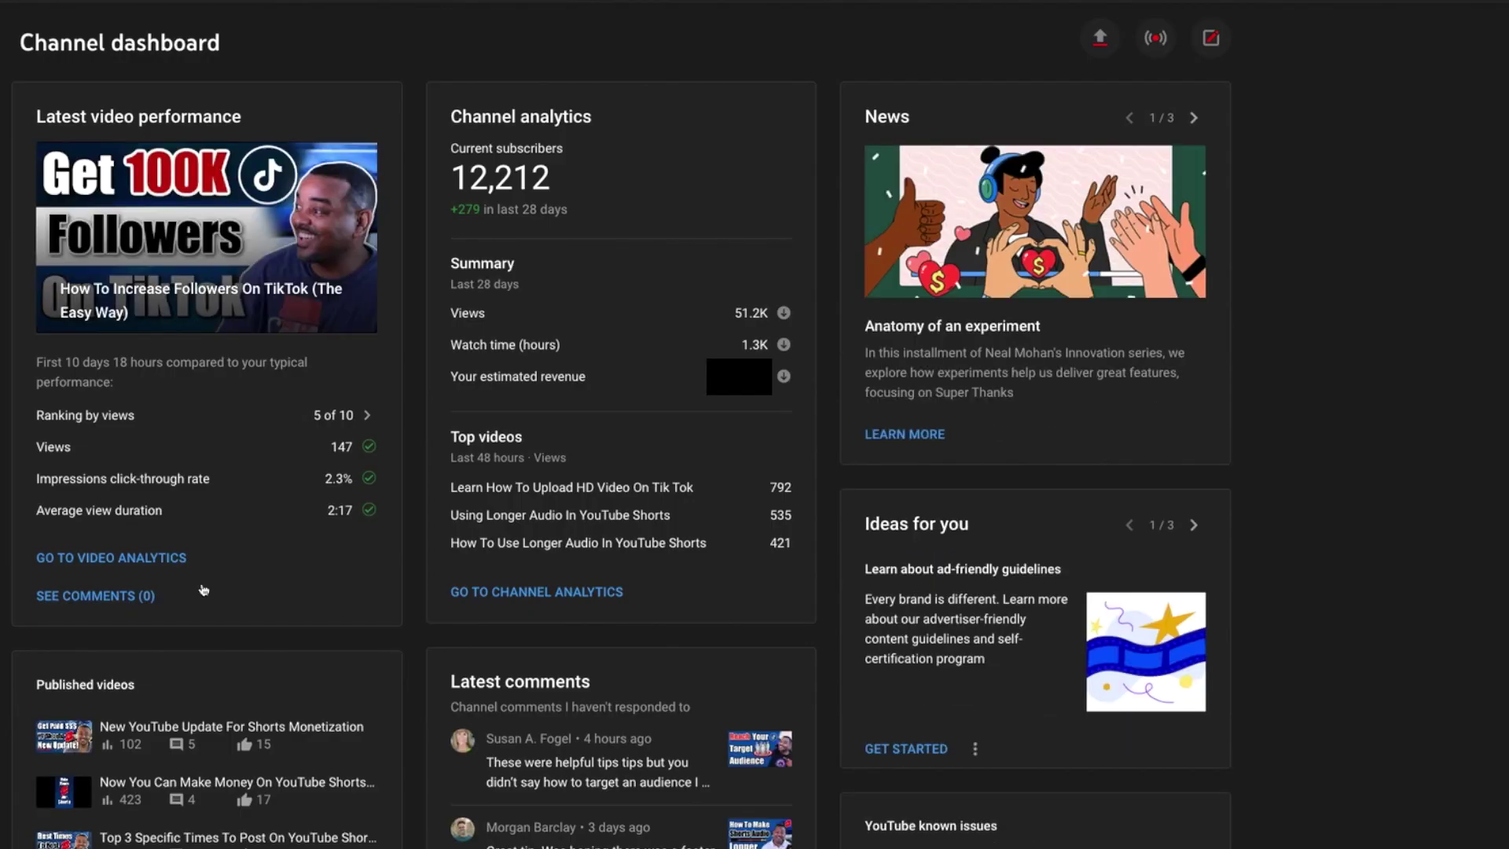
- In Basic info, review the old custom URL and the Tips4SocialMedia handle entry
{"action": "left_click", "coordinate": [228, 98]}
{"action": "scroll", "coordinate": [444, 248], "scroll_direction": "down", "scroll_amount": 3}
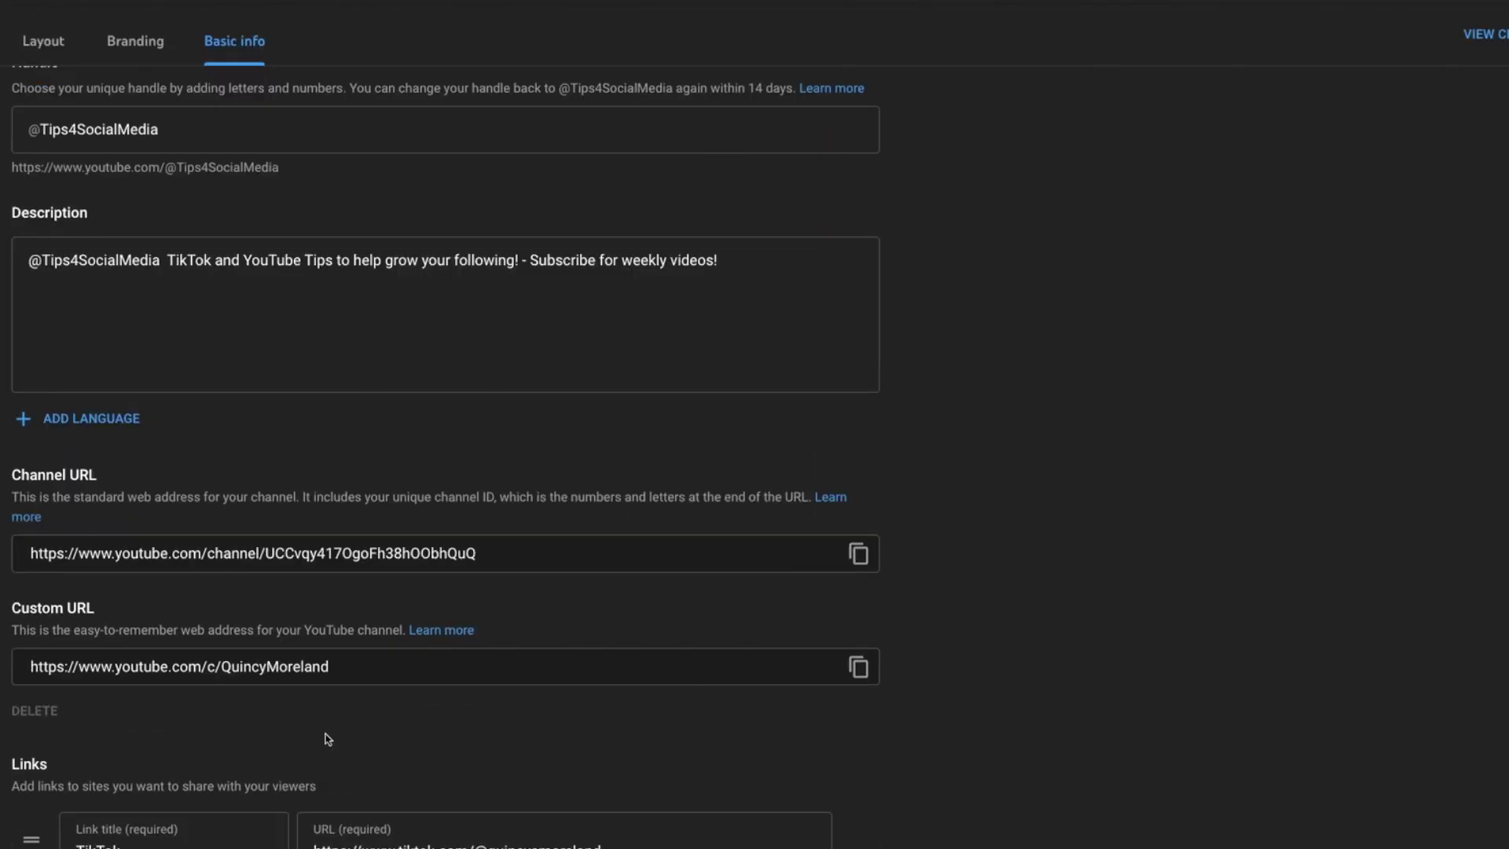
{"action": "left_click_drag", "start_coordinate": [30, 666], "coordinate": [406, 666]}
{"action": "left_click", "coordinate": [407, 665]}
{"action": "scroll", "coordinate": [406, 666], "scroll_direction": "up", "scroll_amount": 3}
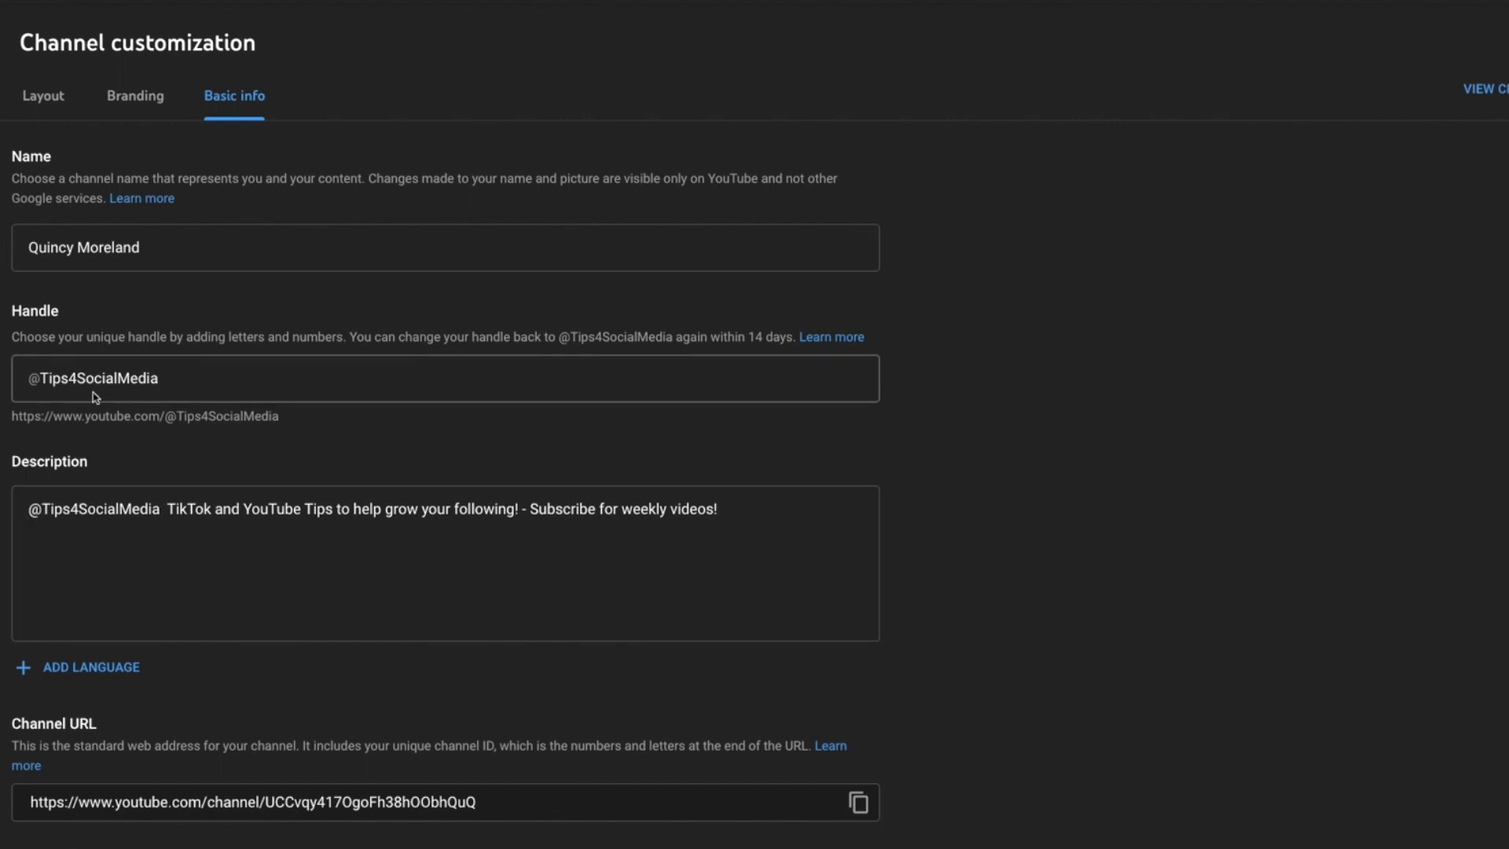
{"action": "left_click_drag", "start_coordinate": [200, 381], "coordinate": [36, 384]}
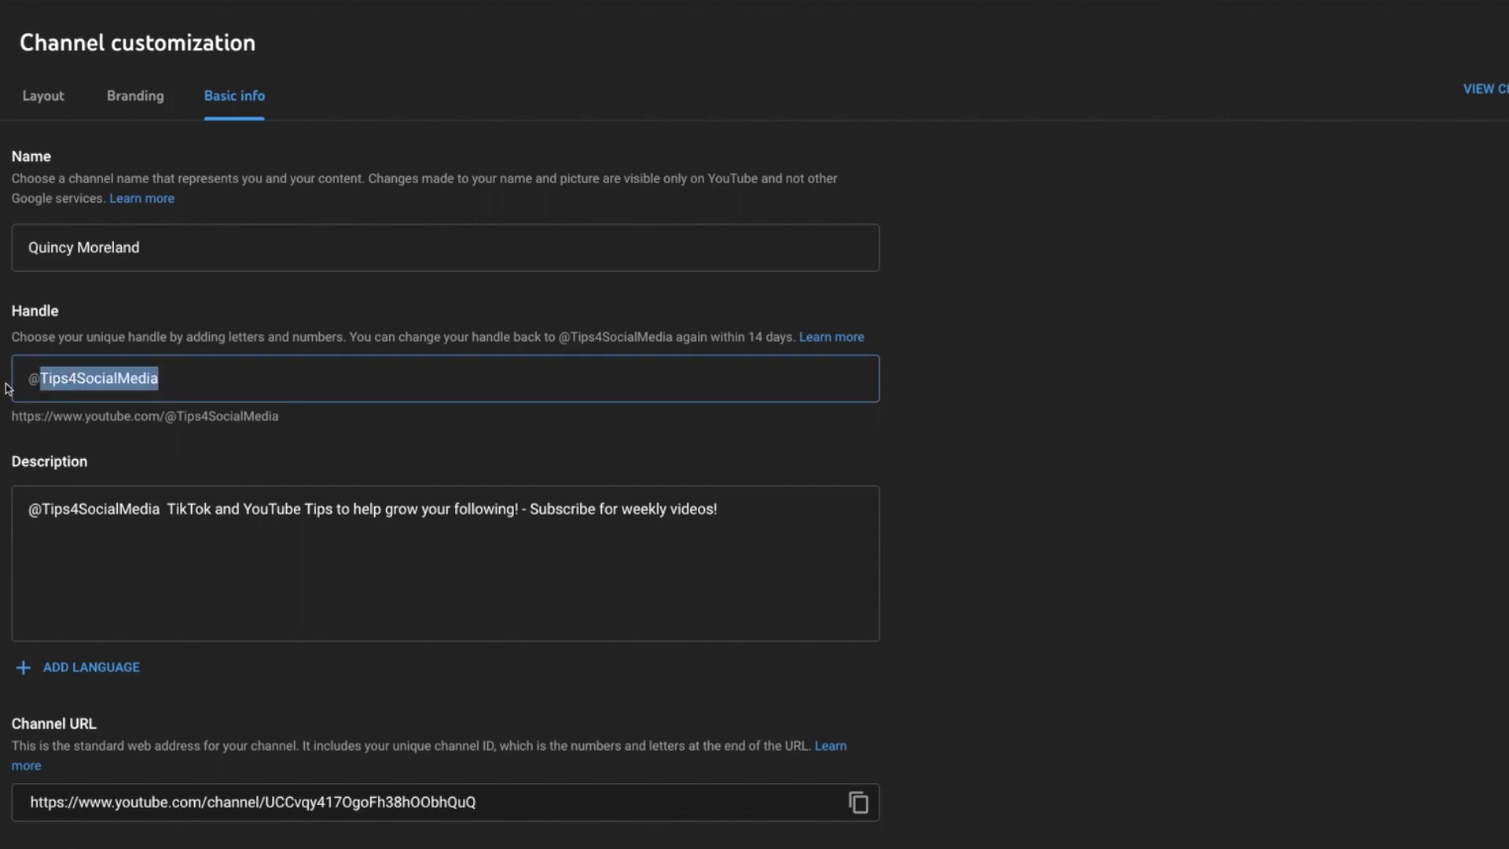
{"action": "left_click", "coordinate": [44, 314]}
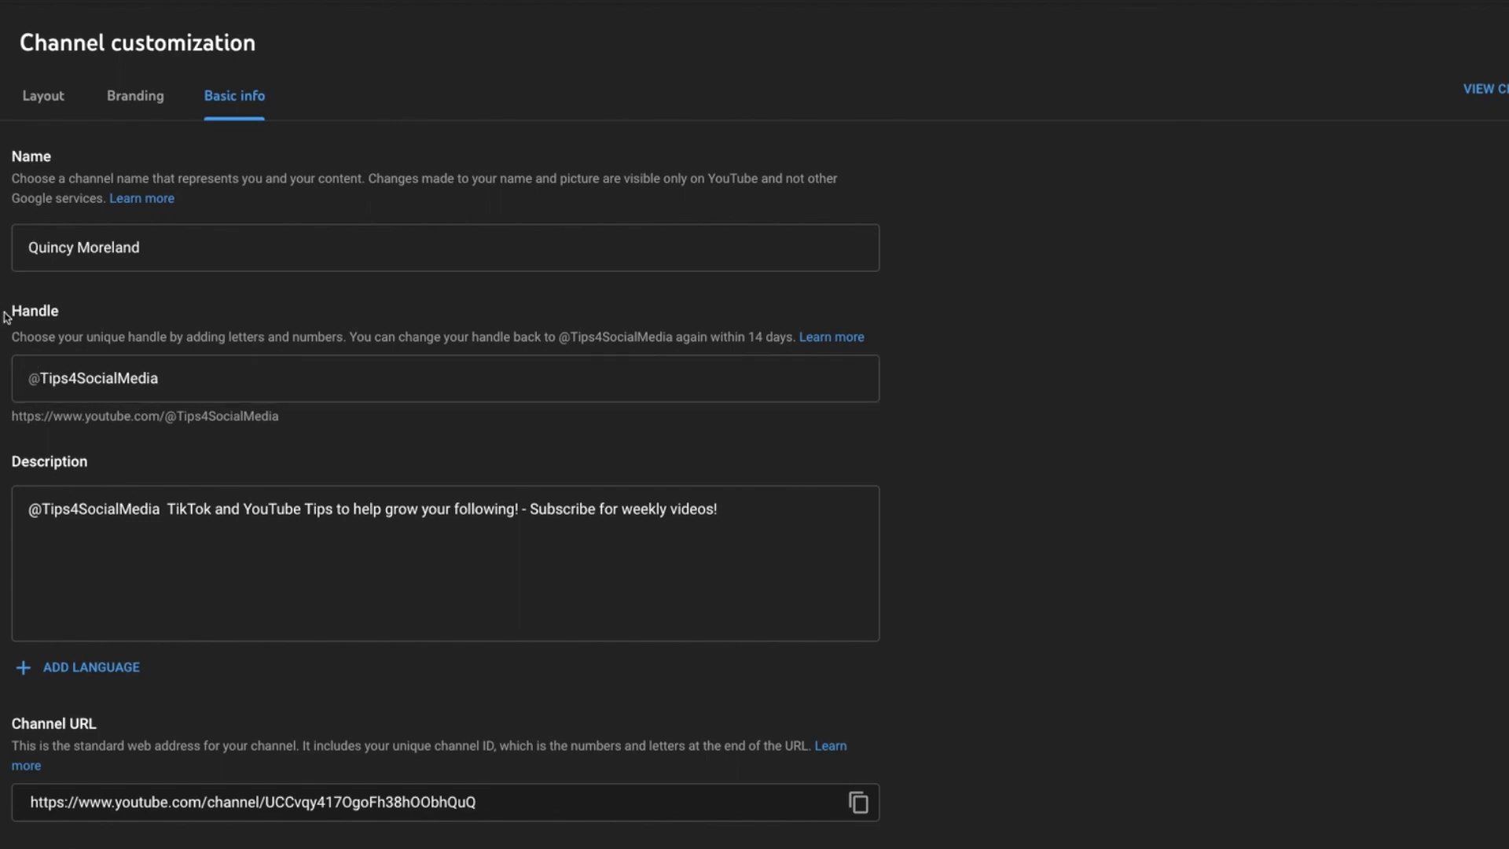
{"action": "scroll", "coordinate": [276, 404], "scroll_direction": "down", "scroll_amount": 4}
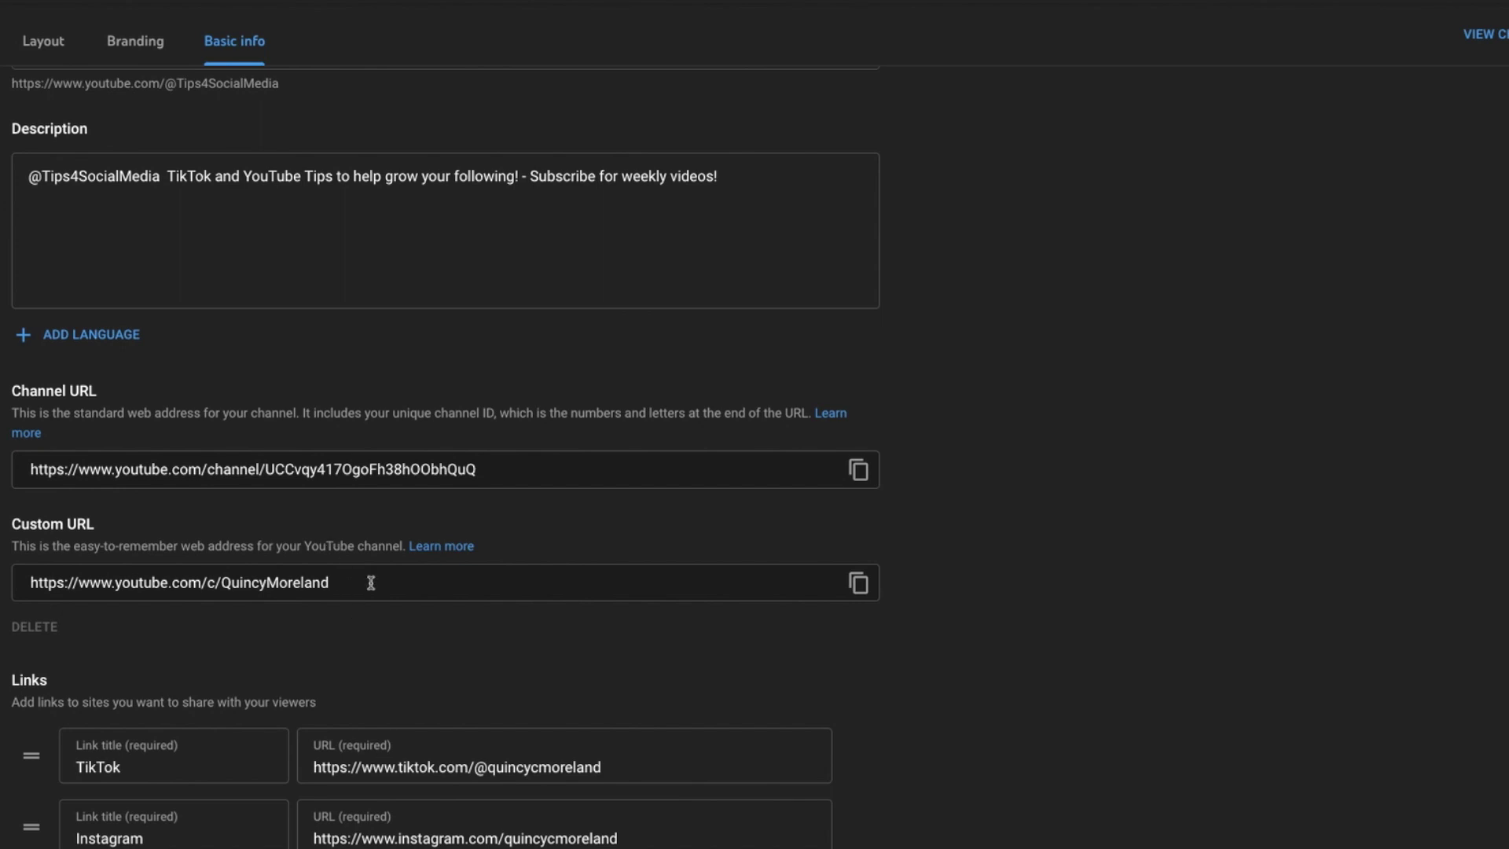
{"action": "left_click_drag", "start_coordinate": [35, 582], "coordinate": [377, 578]}
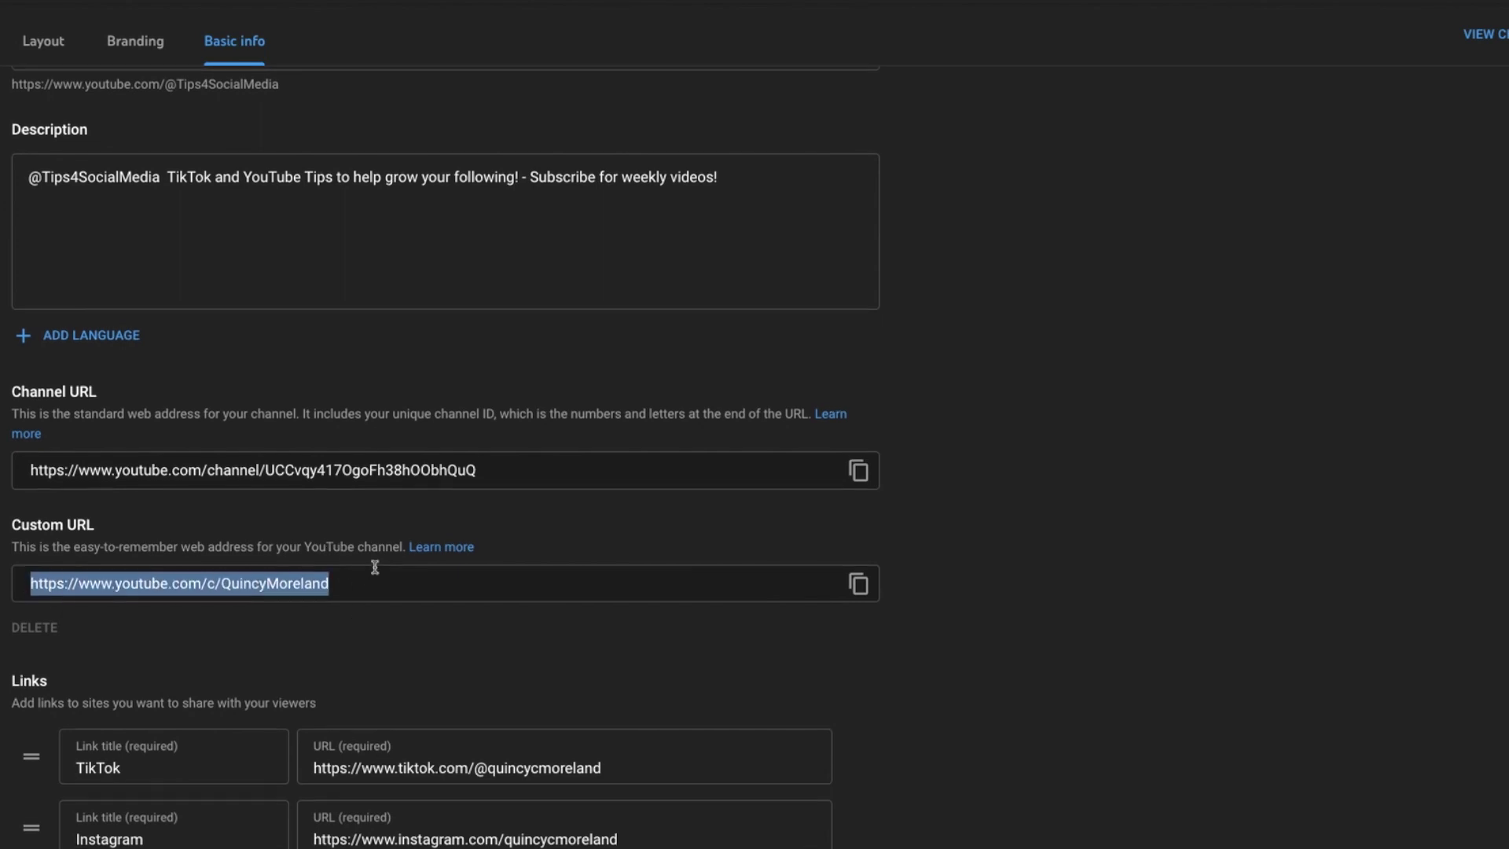
{"action": "scroll", "coordinate": [375, 567], "scroll_direction": "up", "scroll_amount": 3}
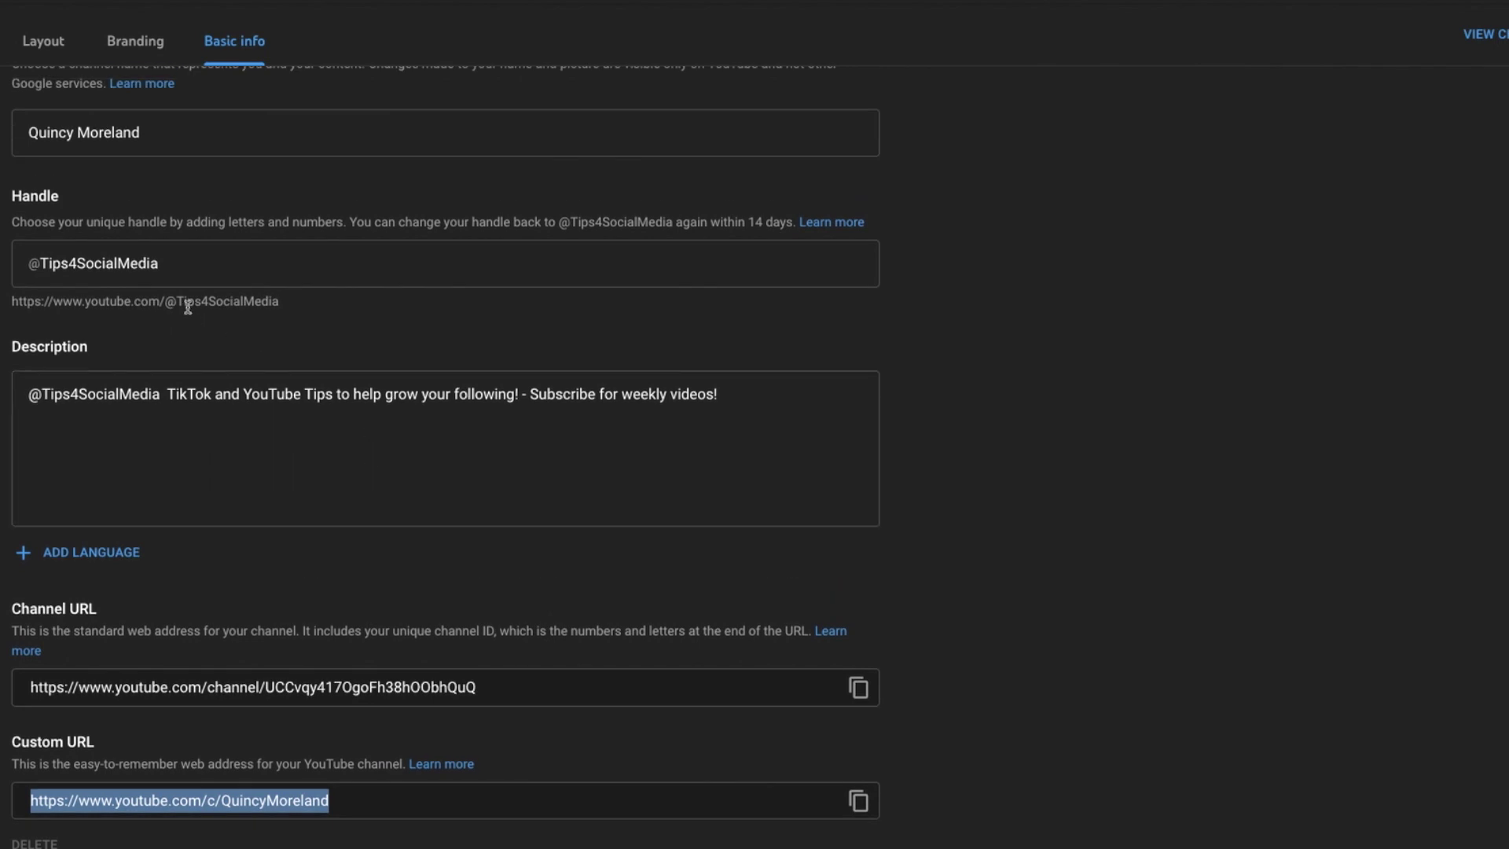
{"action": "left_click_drag", "start_coordinate": [13, 301], "coordinate": [297, 309]}
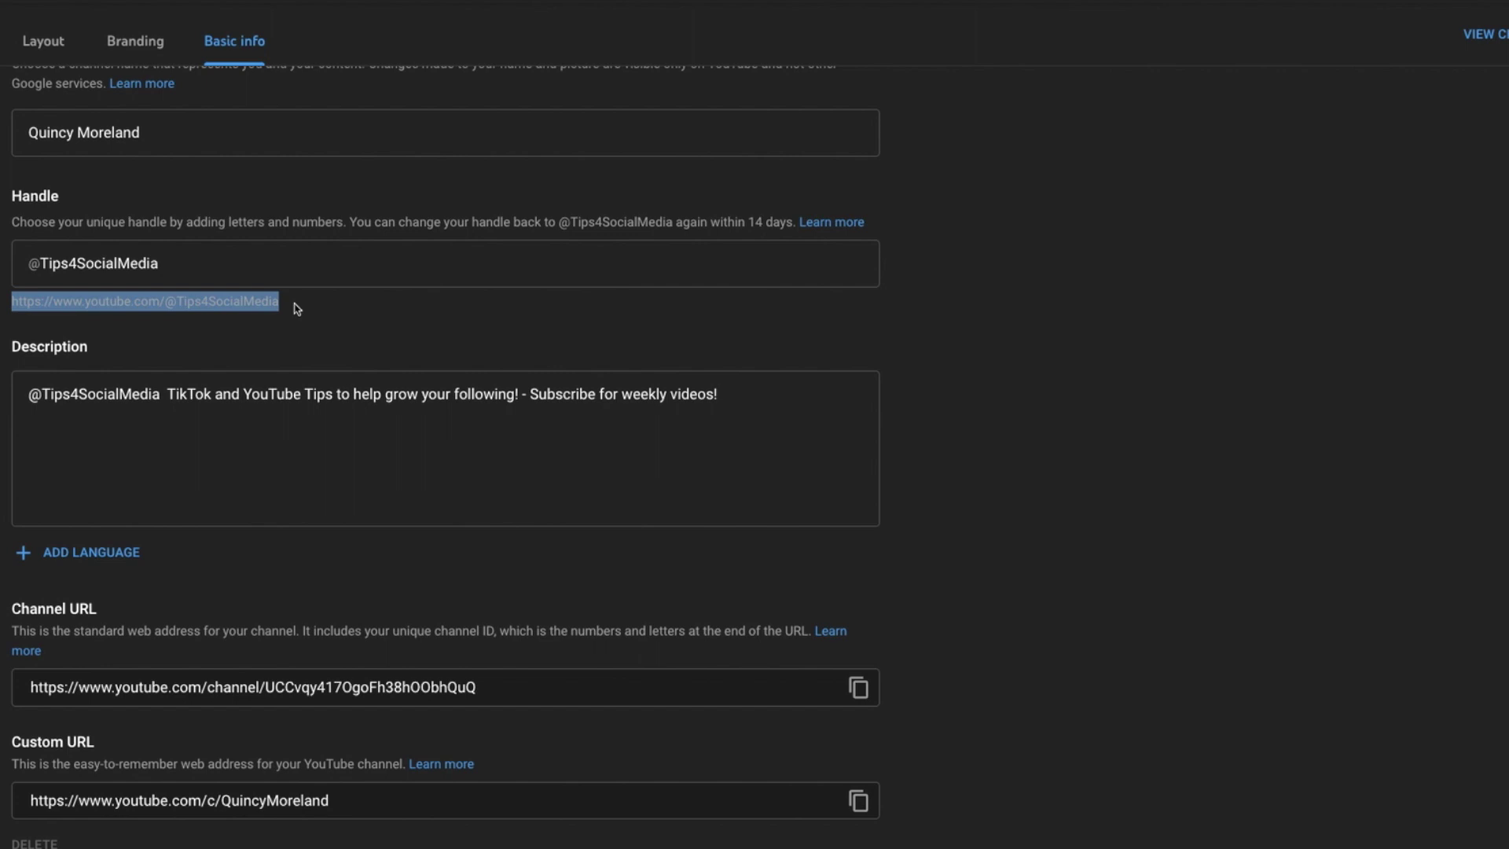
{"action": "left_click", "coordinate": [232, 260]}
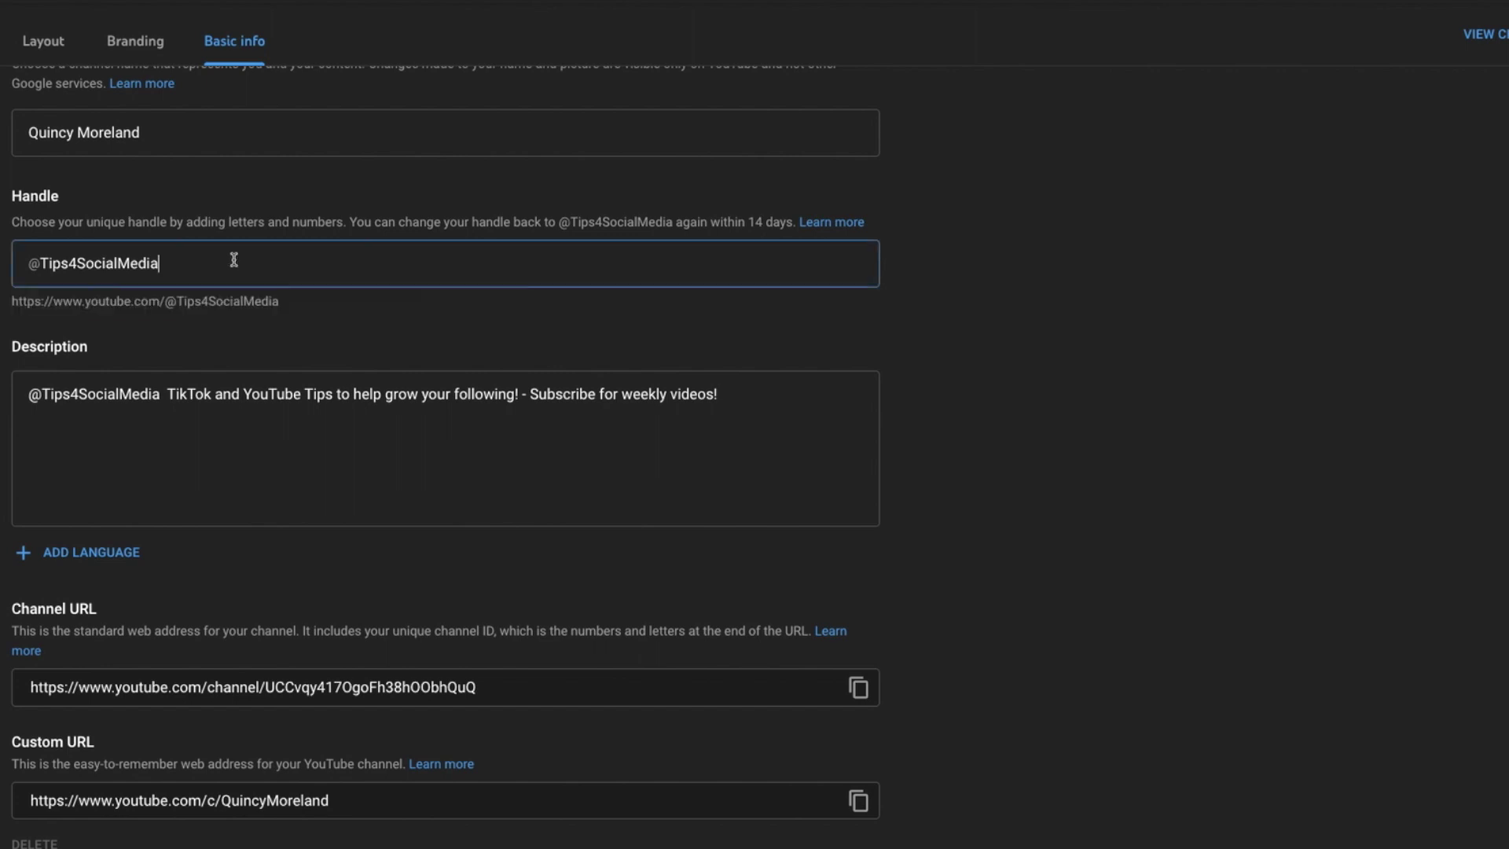
{"action": "left_click_drag", "start_coordinate": [224, 261], "coordinate": [11, 262]}
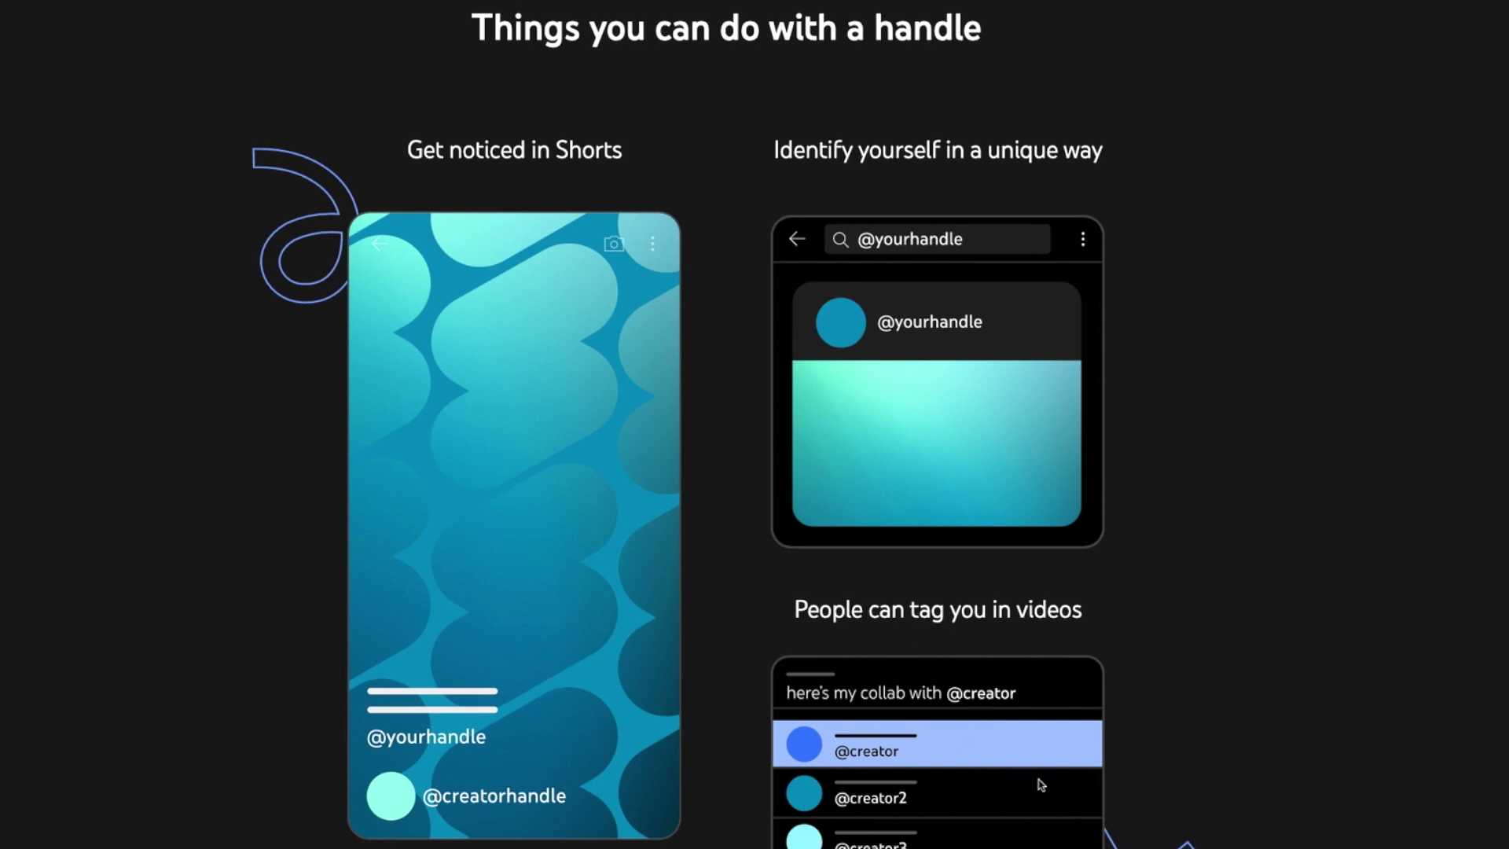
- Scroll through the handle features, then enter @ in the YouTube search box for suggestions
{"action": "scroll", "coordinate": [921, 790], "scroll_direction": "down", "scroll_amount": 1}
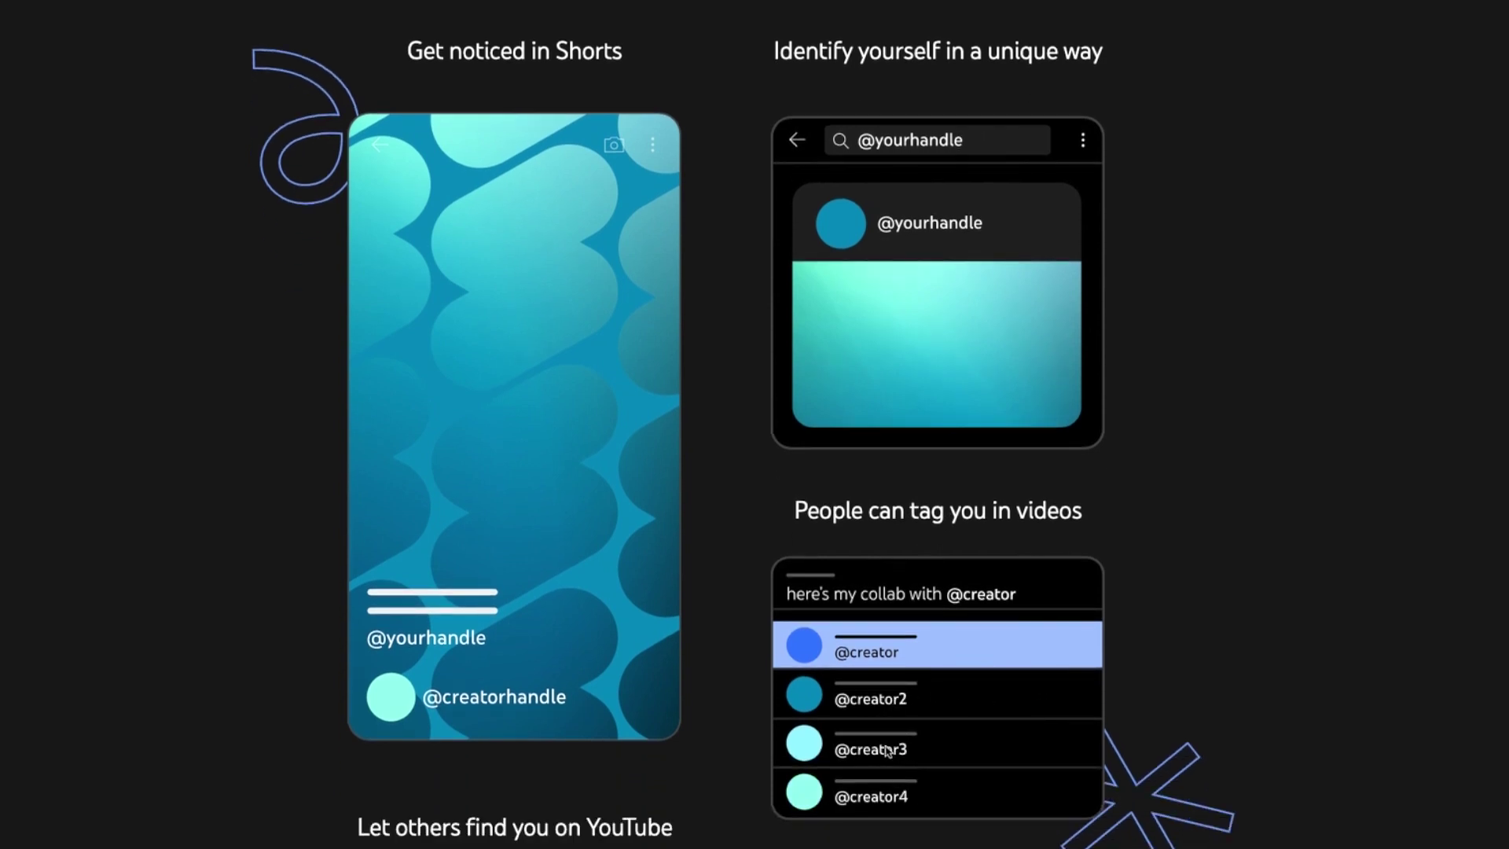
{"action": "scroll", "coordinate": [885, 743], "scroll_direction": "down", "scroll_amount": 4}
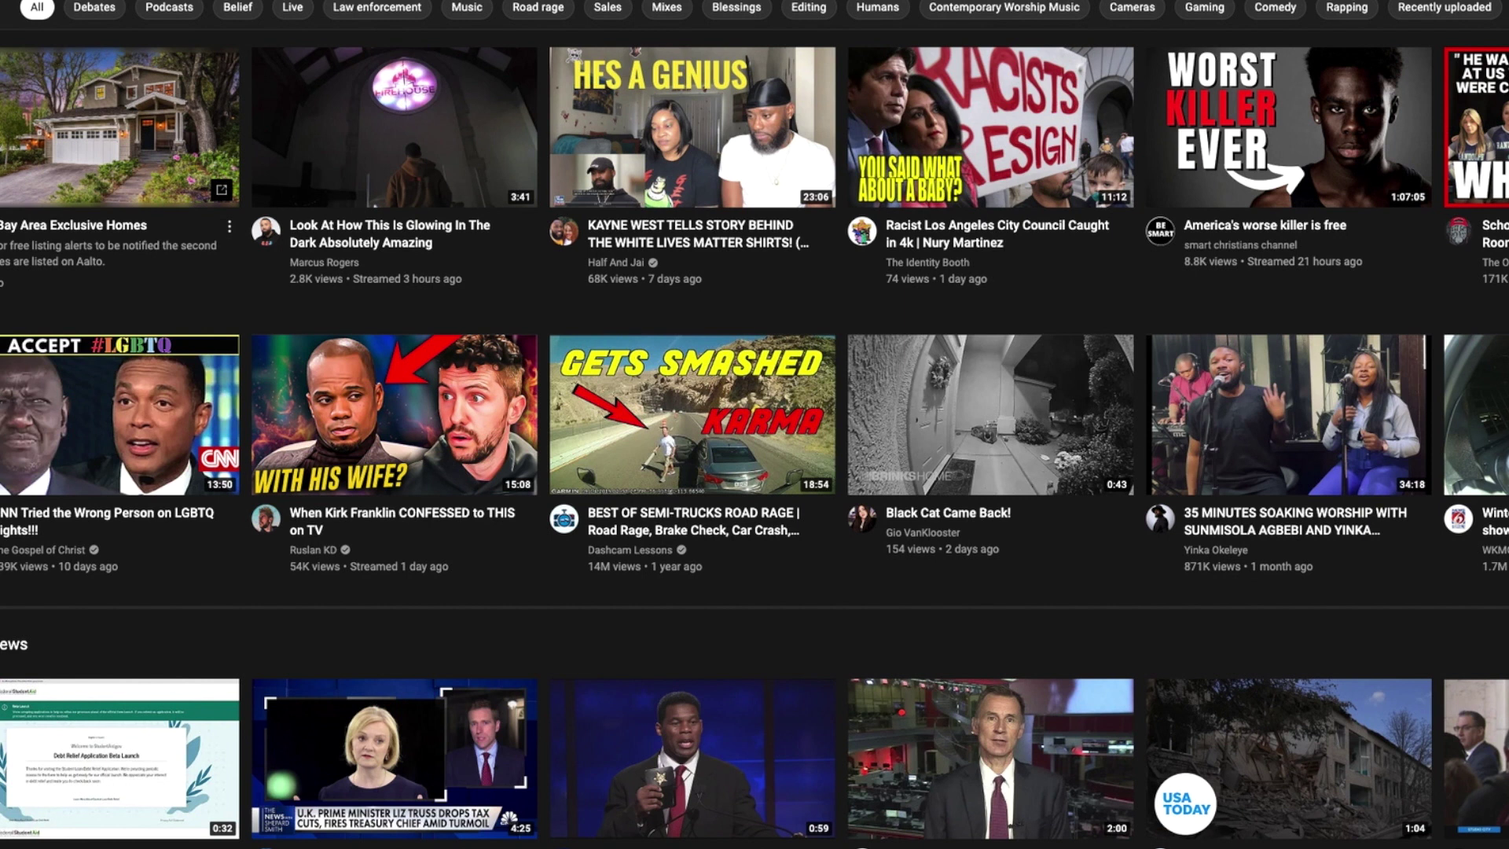
{"action": "type", "text": "@"}
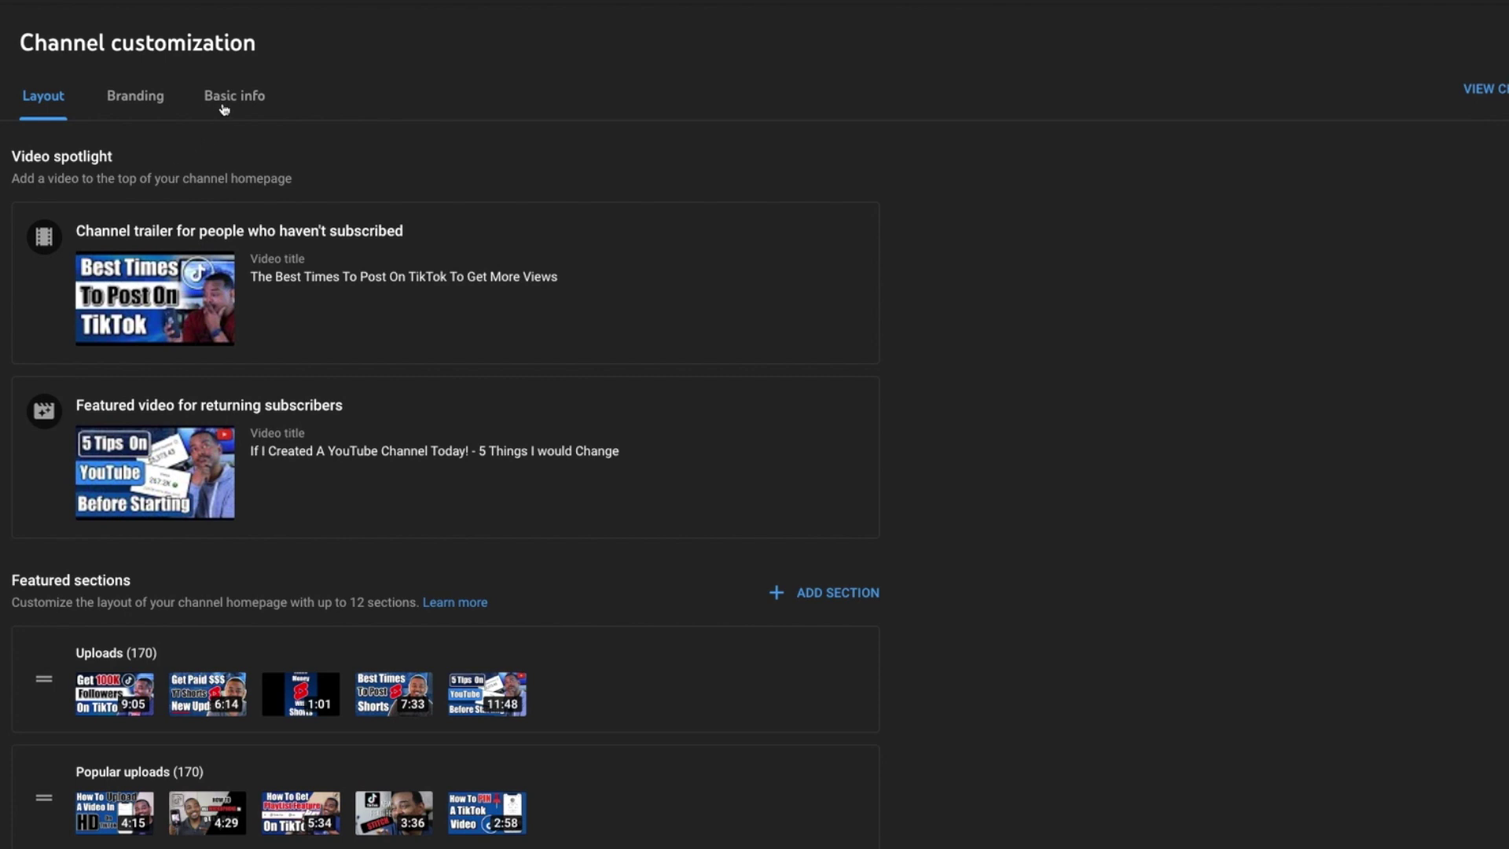
{"action": "left_click", "coordinate": [227, 98]}
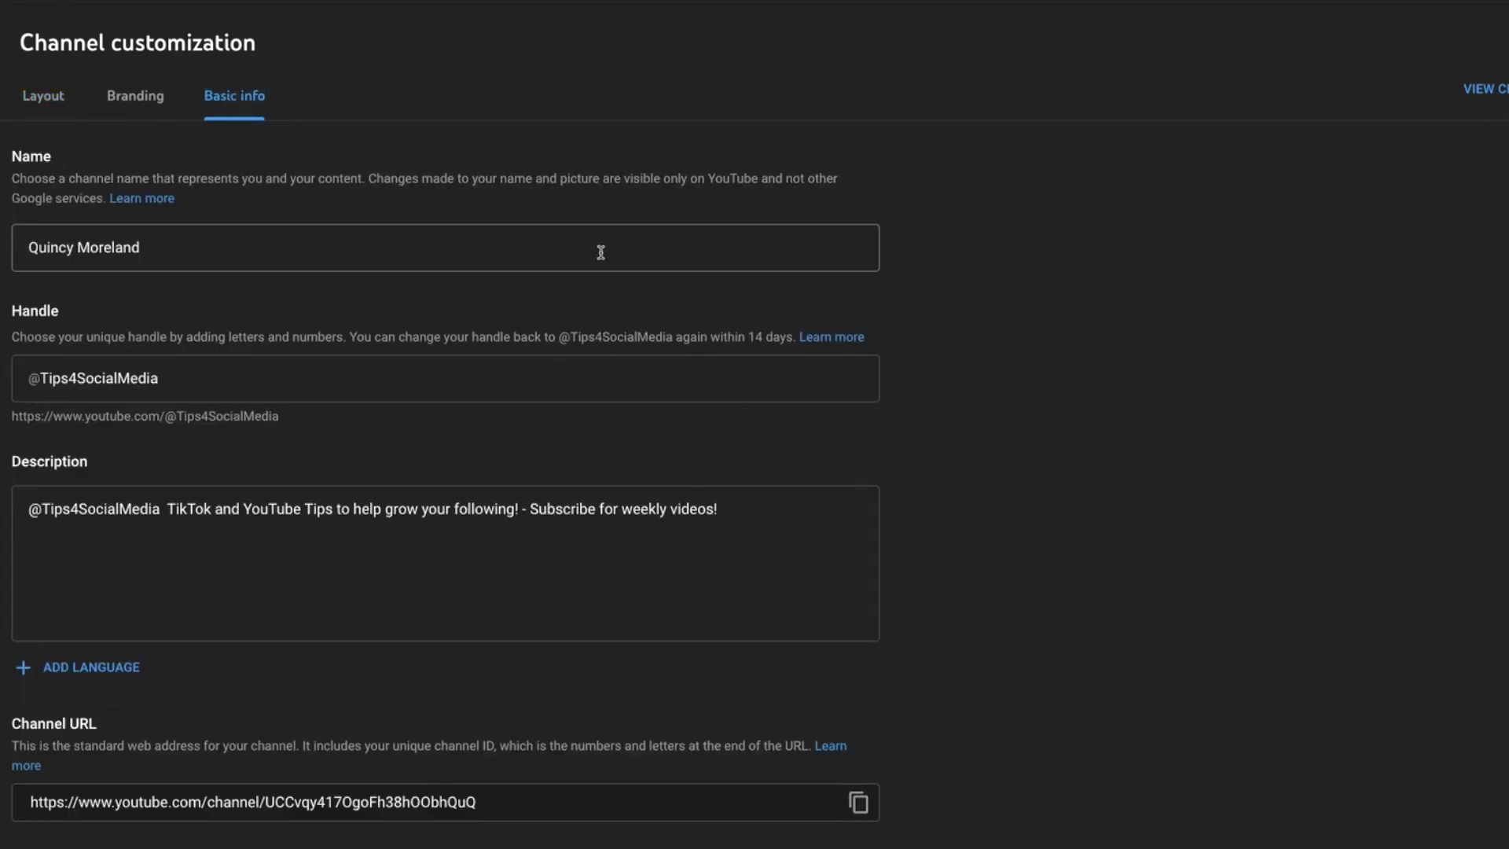